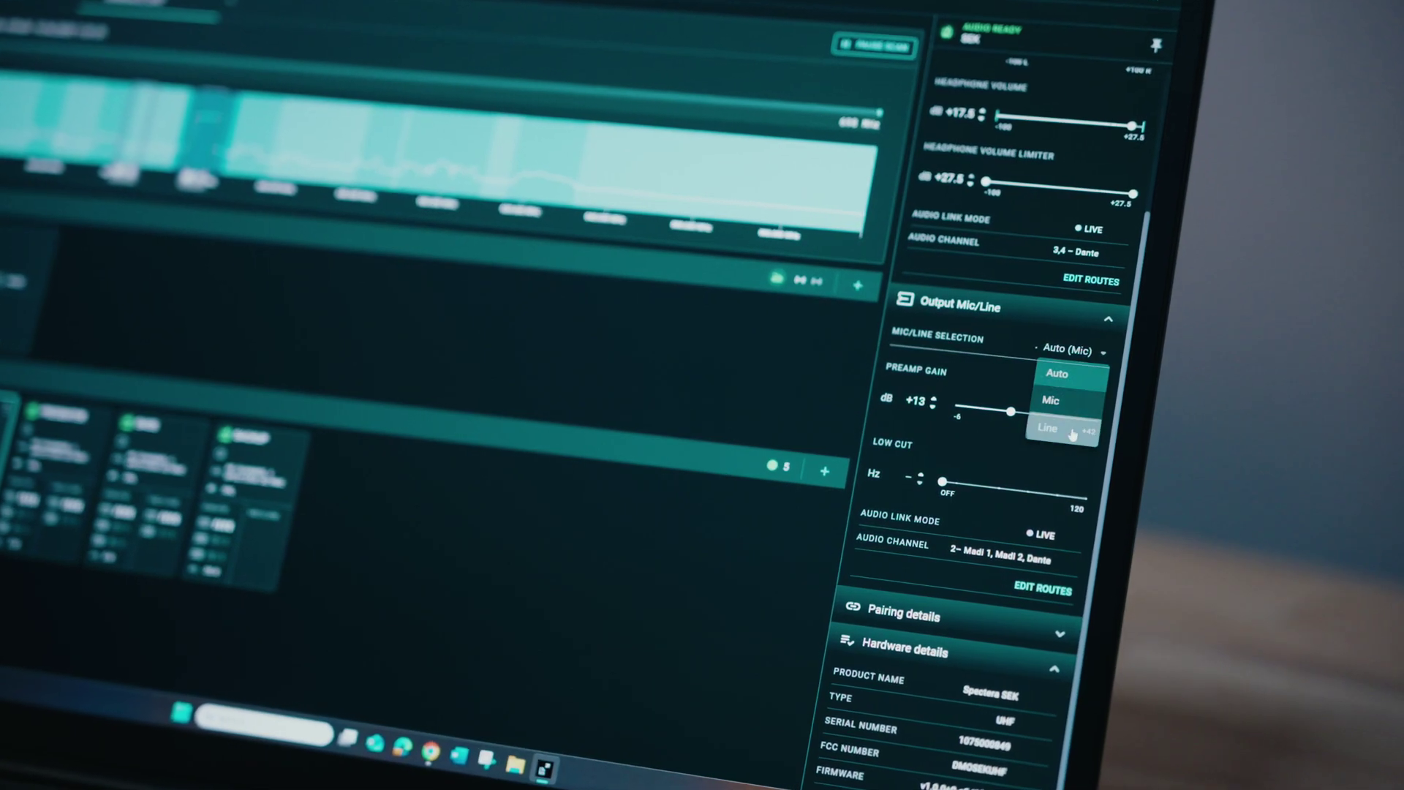
- Apply the selected audio mode to the device from the RF Configuration page
{"action": "left_click", "coordinate": [1069, 432]}
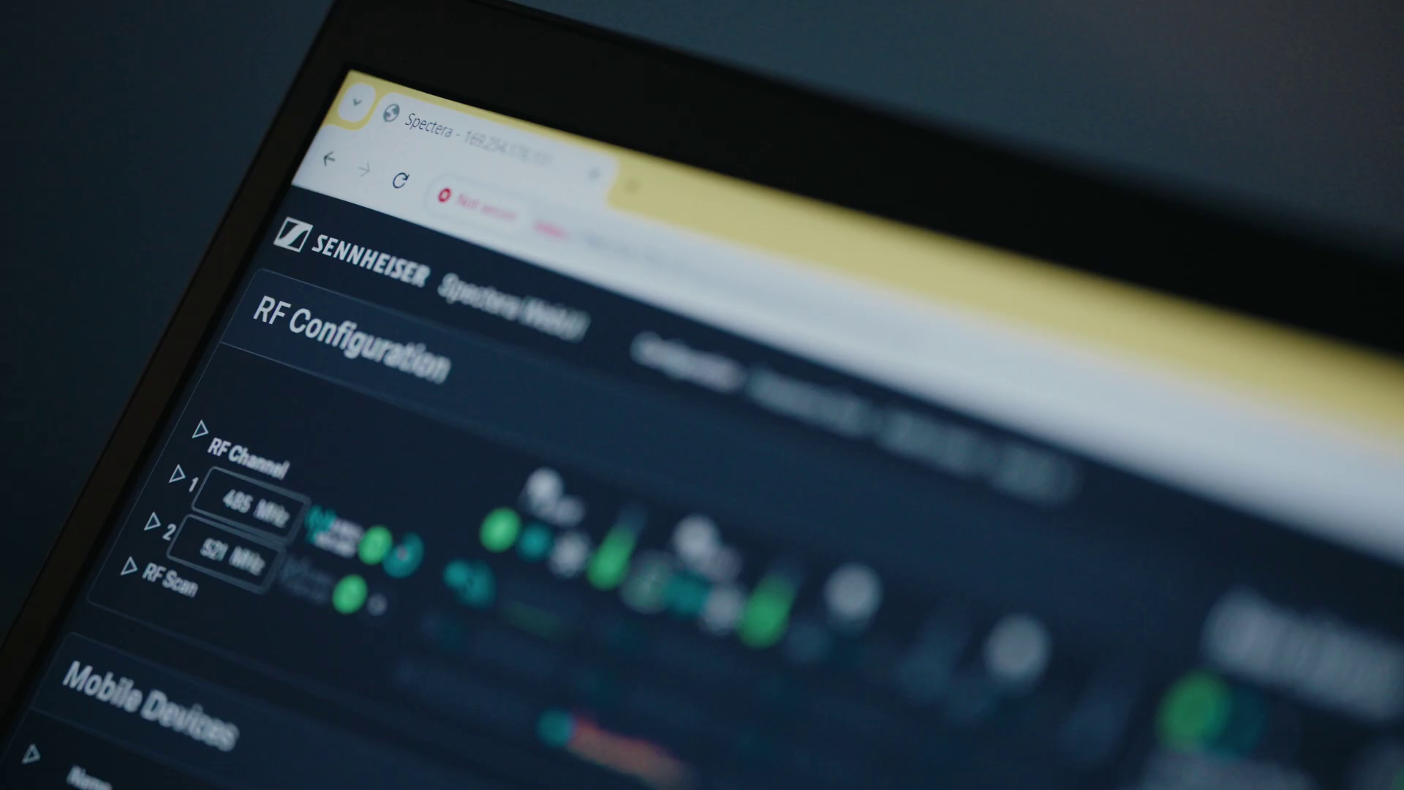